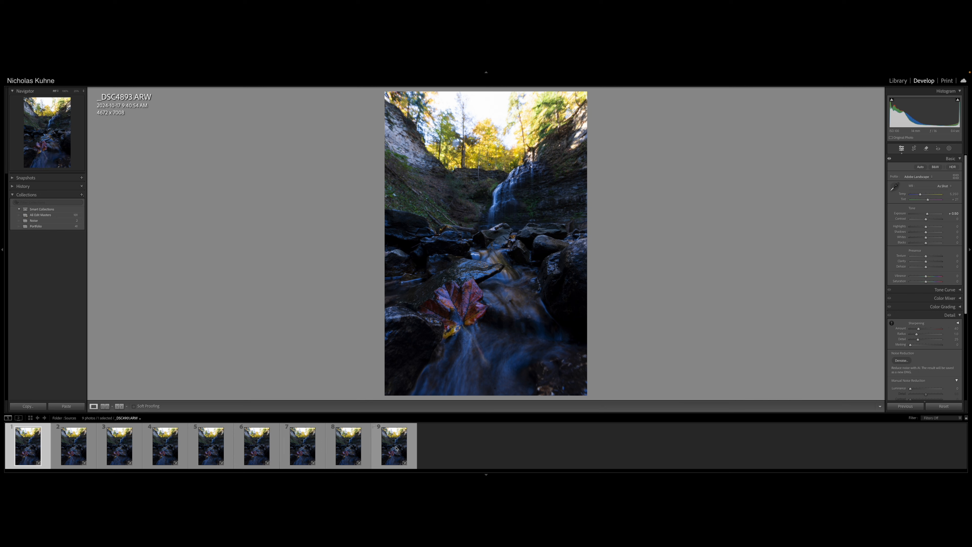
Examine at close zoom where focus falls in _DSC4893.ARW, _DSC4897.ARW and _DSC4901.ARW, from the foreground leaf to the waterfall.
shift+click(386, 448)
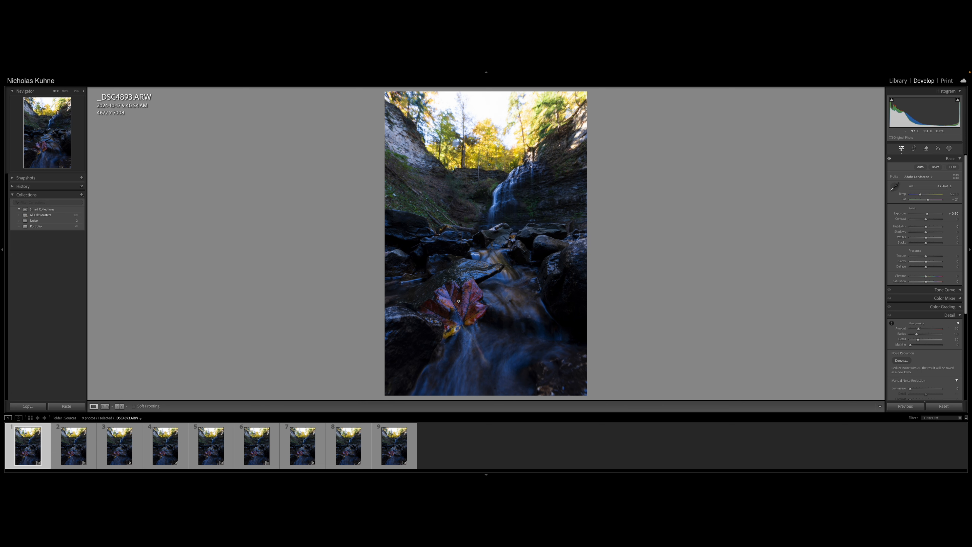
click(459, 301)
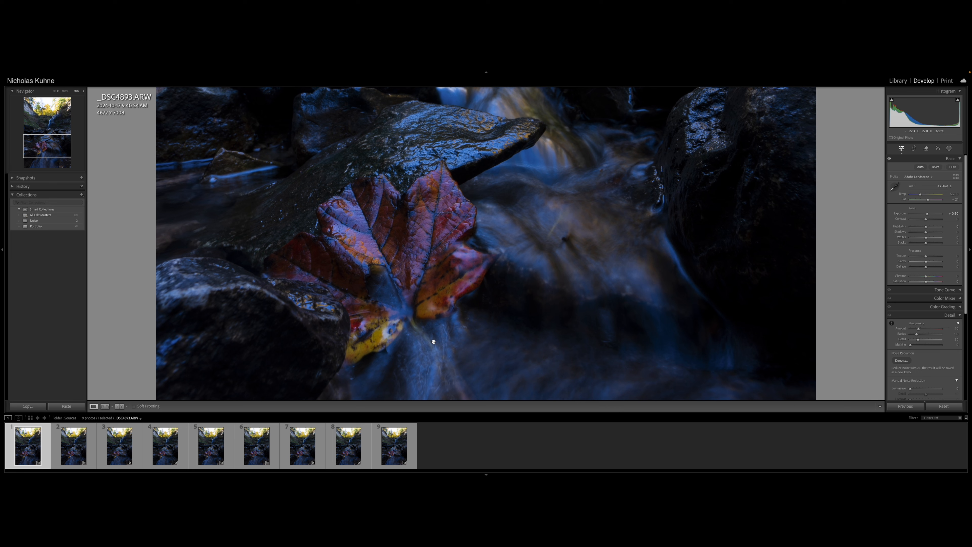
drag(427, 273, 426, 269)
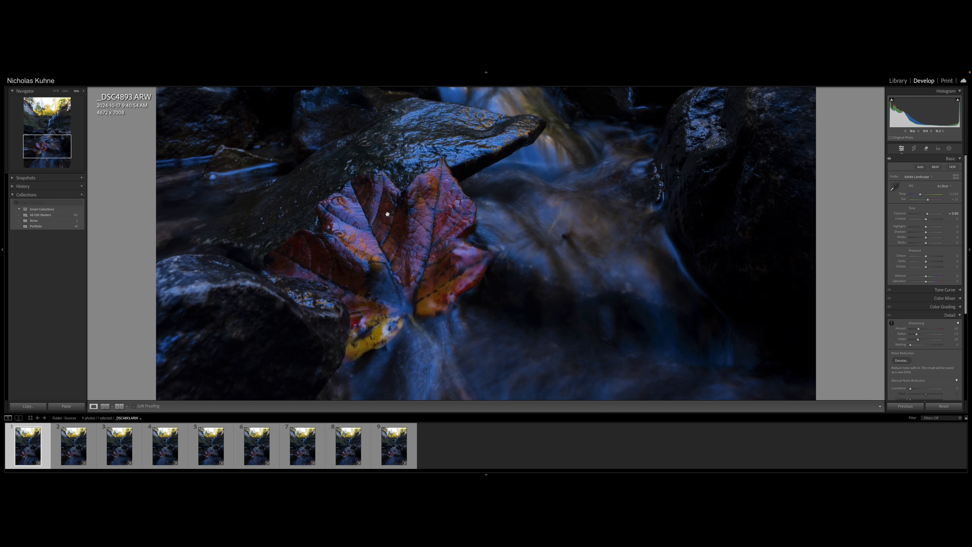
click(210, 445)
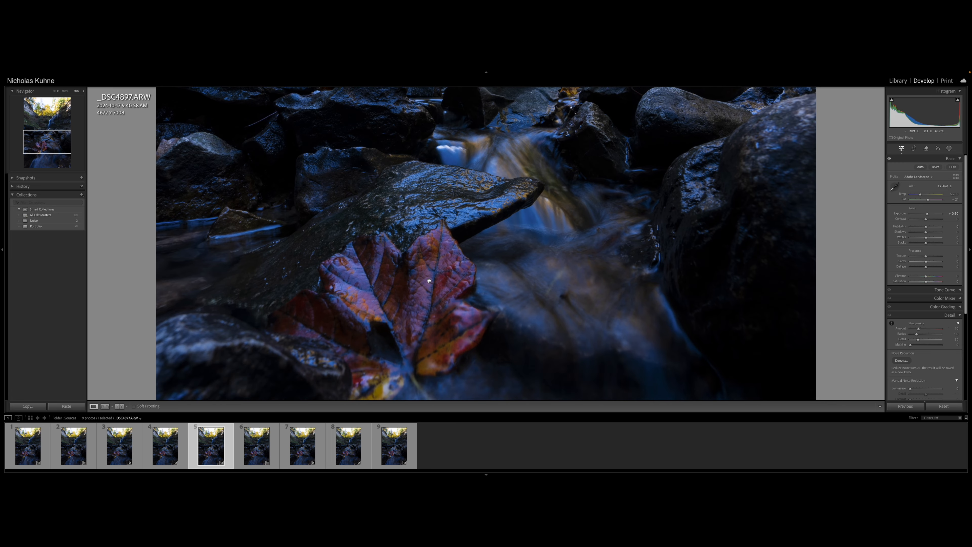
scroll(428, 280, up, 5)
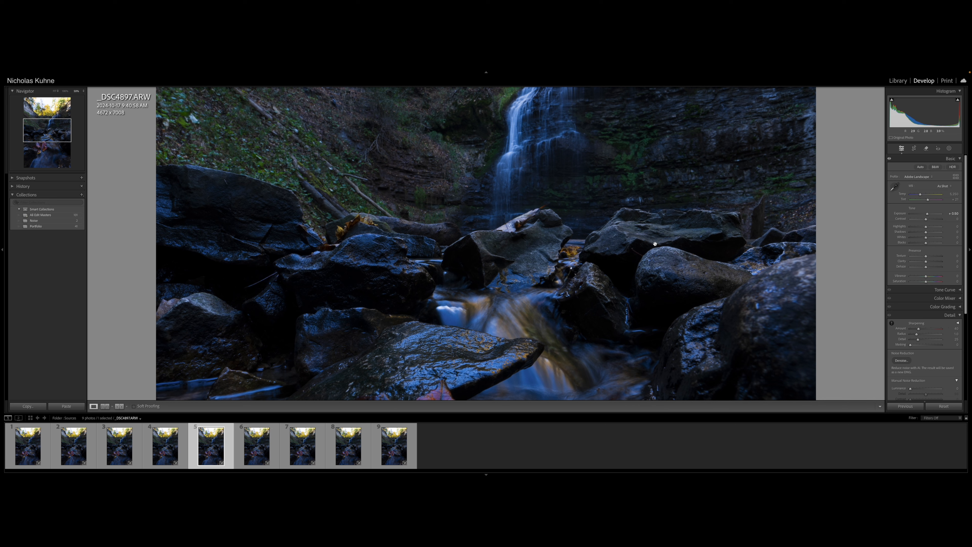
click(397, 458)
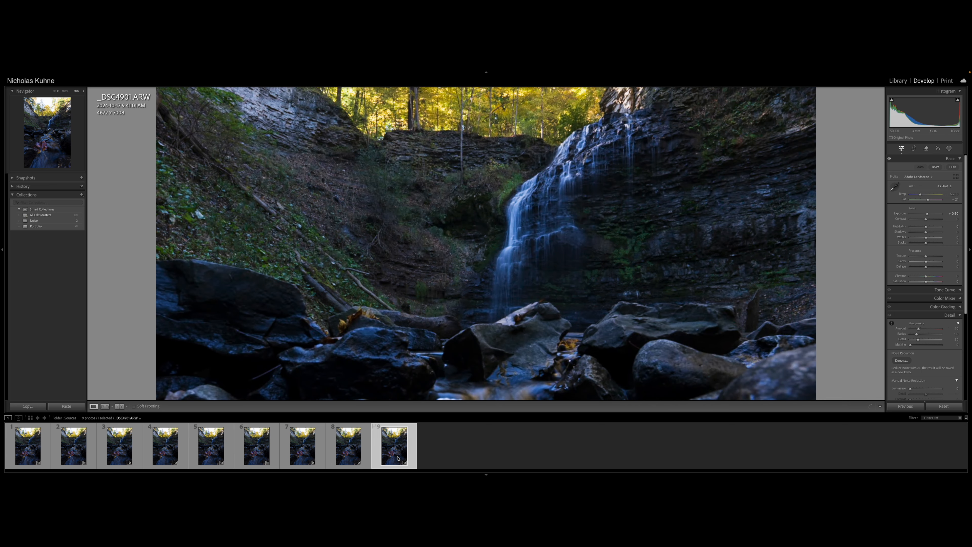
scroll(496, 302, up, 4)
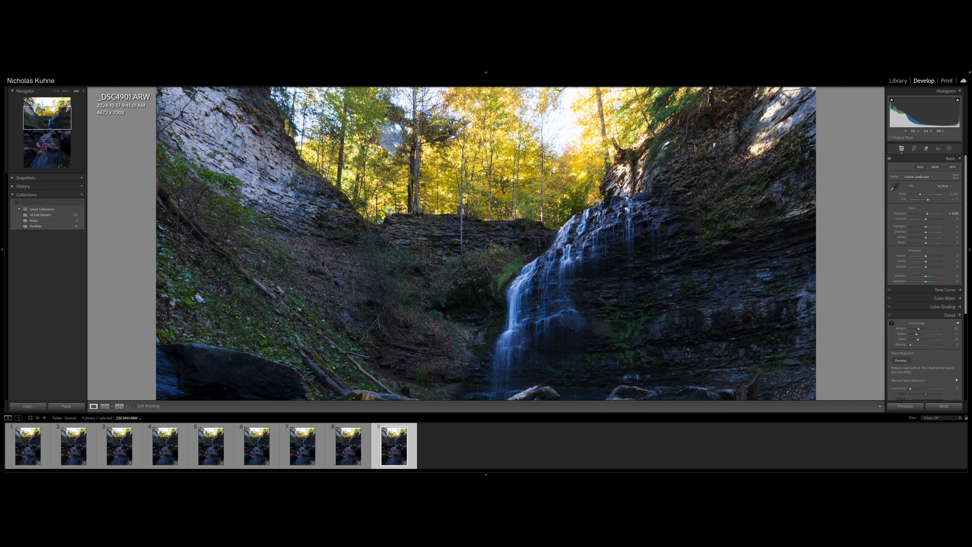
scroll(482, 296, down, 5)
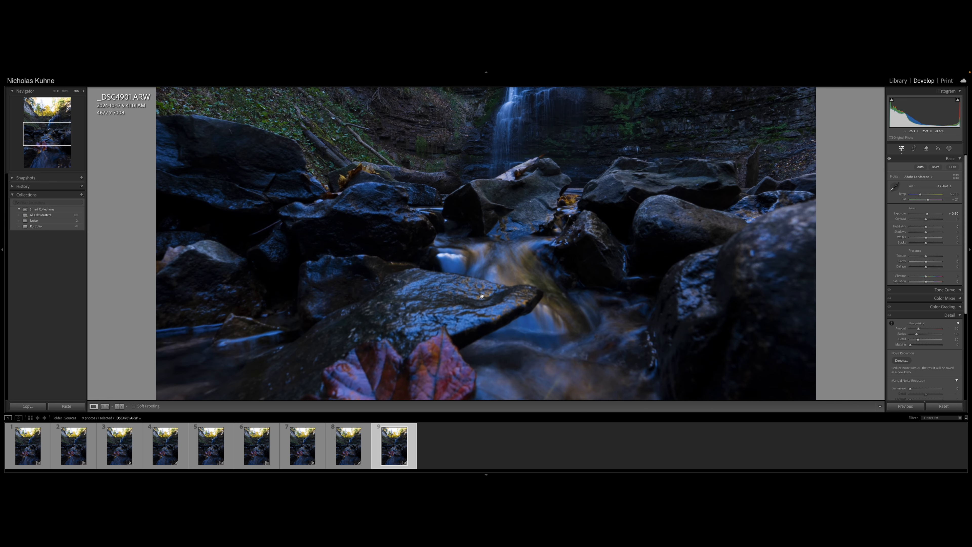
scroll(482, 296, down, 1)
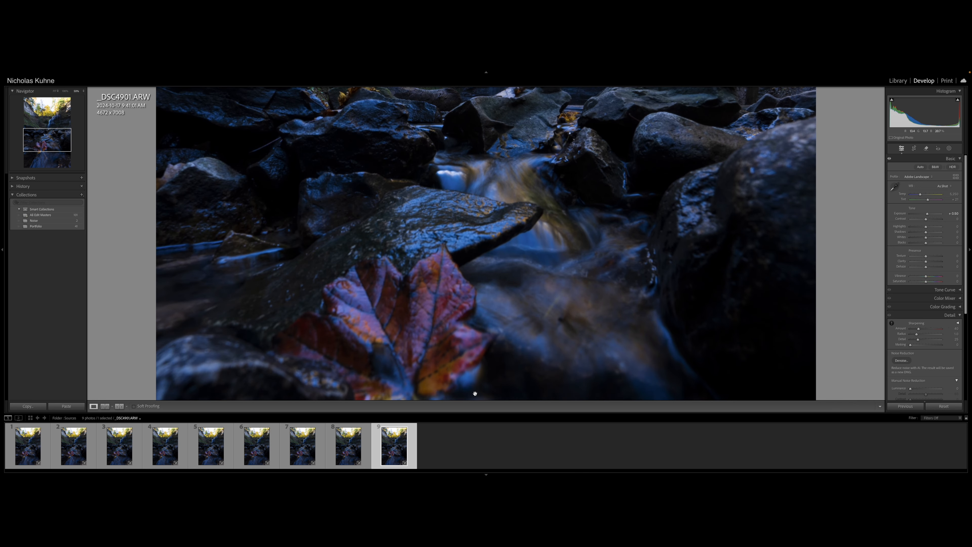
scroll(489, 342, down, 3)
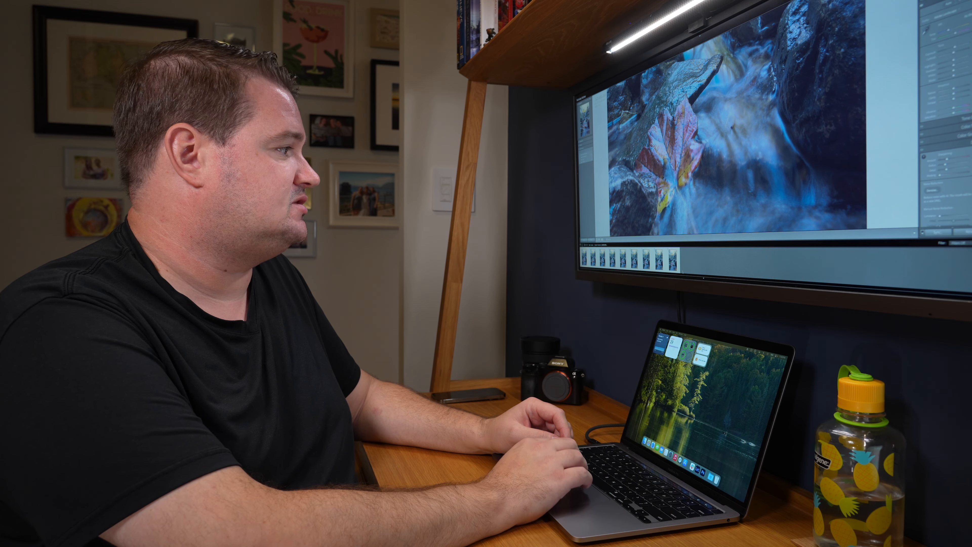
Open the nine waterfall photos as layers of a single document in Photoshop.
right_click(675, 164)
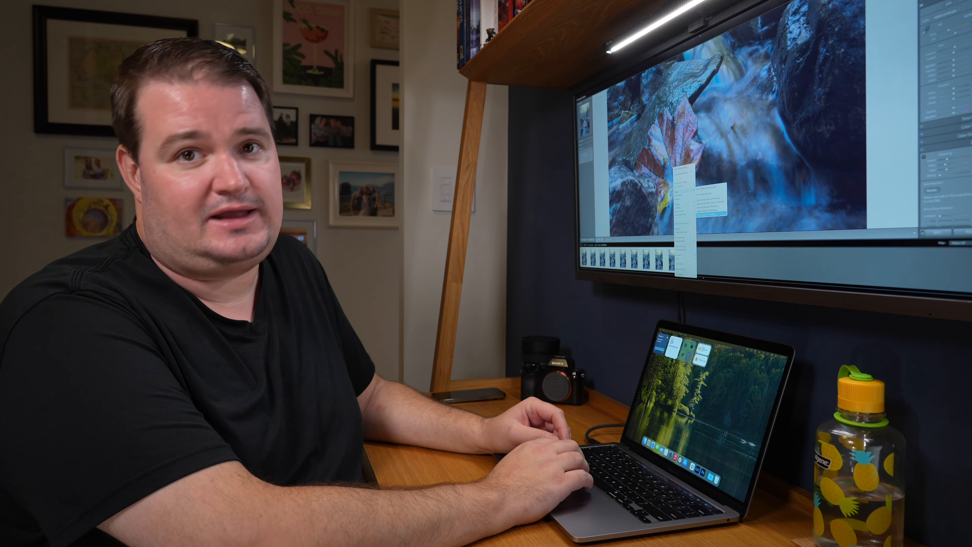
click(719, 215)
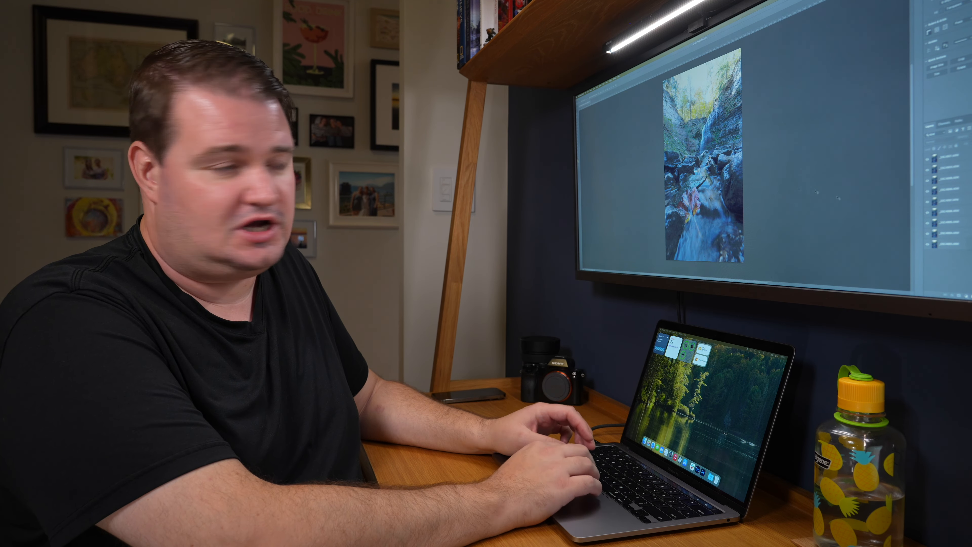
Select all nine photo layers and align them with Auto-Align Layers.
click(944, 156)
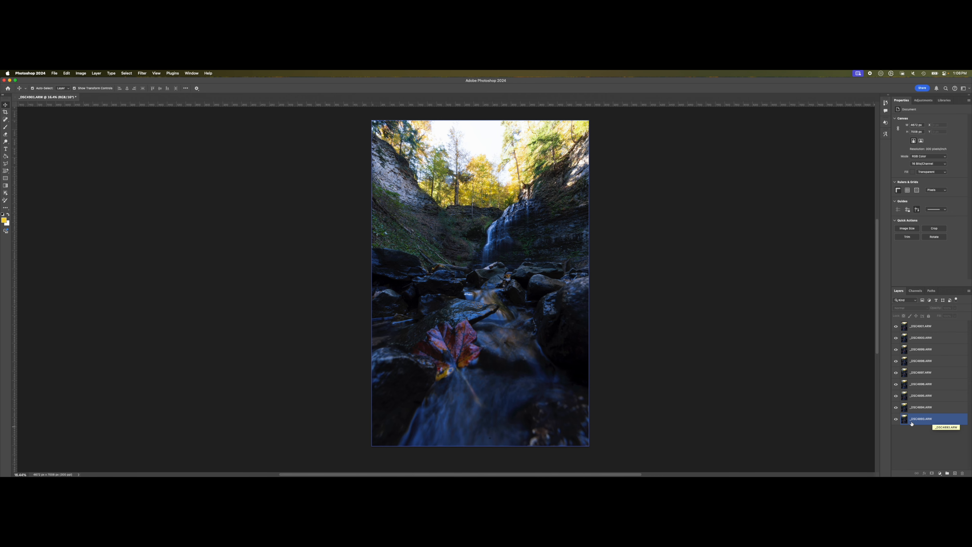
click(920, 421)
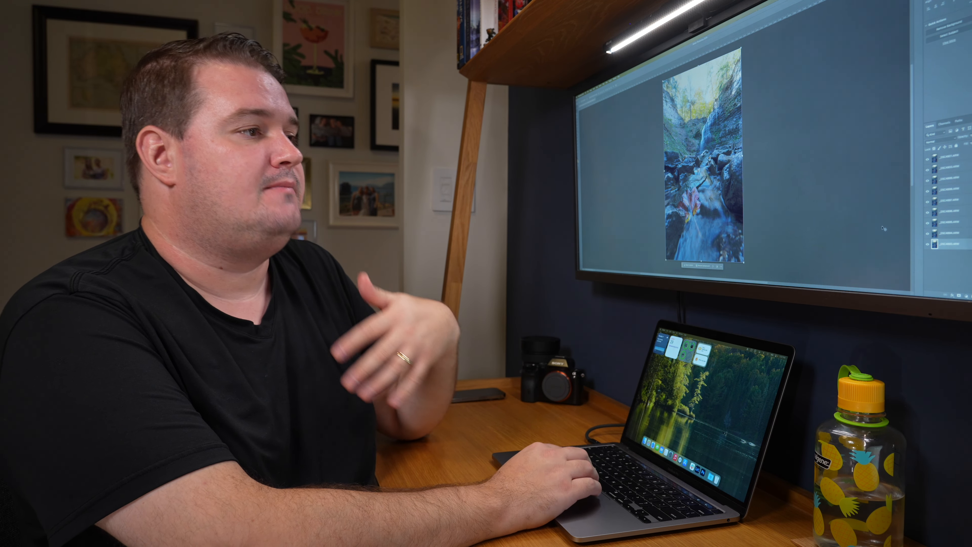
click(947, 273)
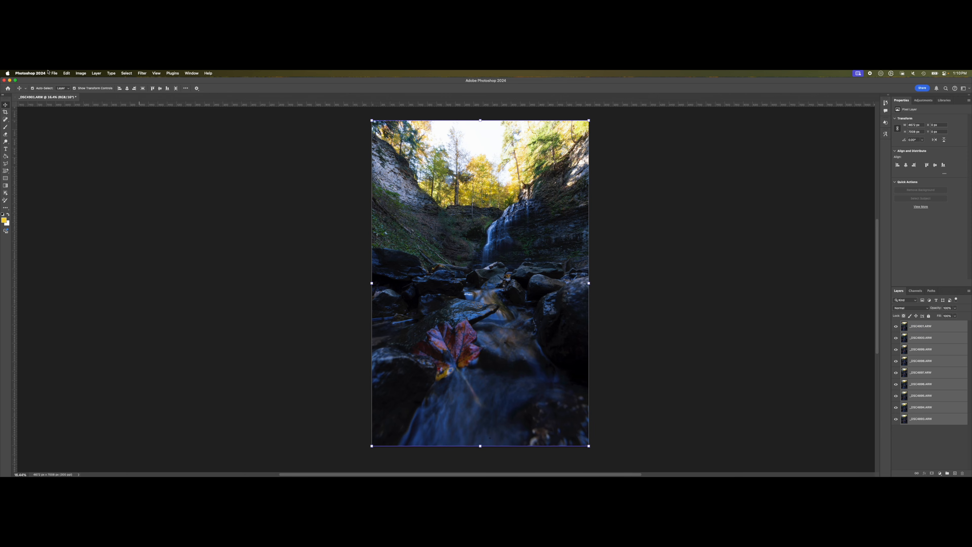
click(67, 73)
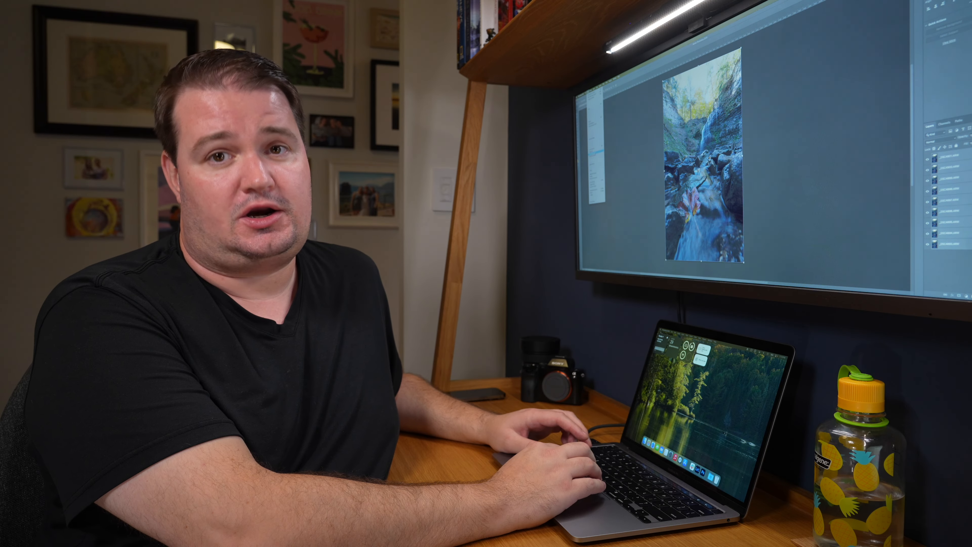
click(593, 151)
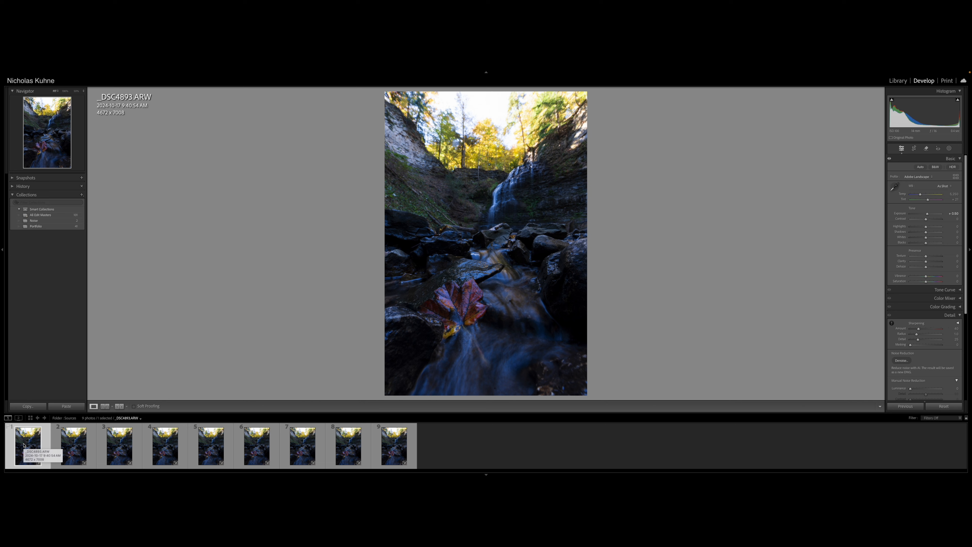
In Lightroom, step through the source frames starting from _DSC4893.ARW to compare how the framing shifts between shots.
key(Right)
key(Right)
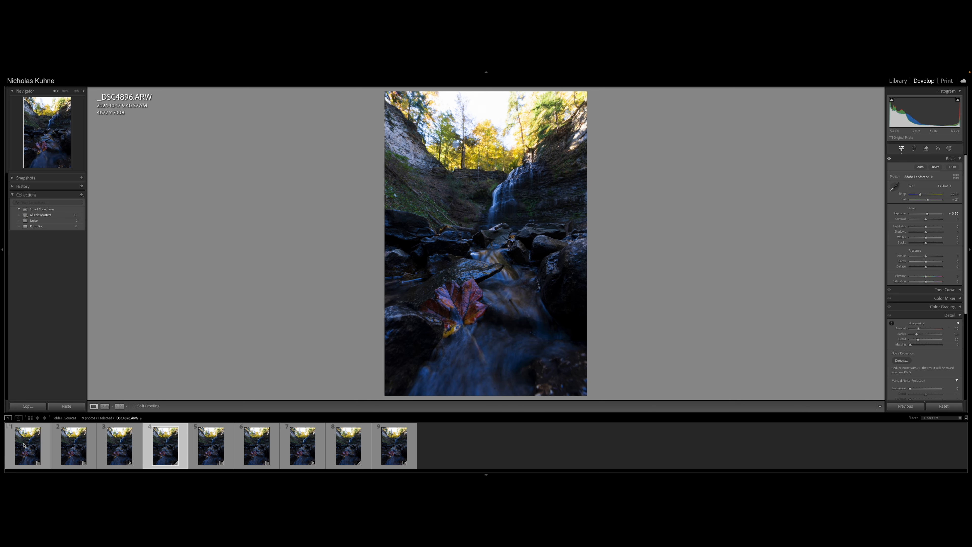
key(Right)
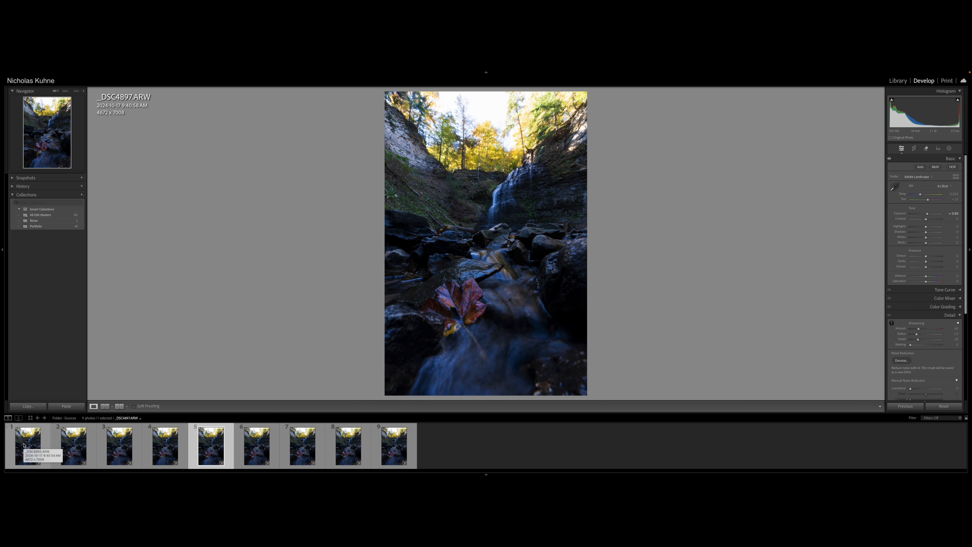
key(Right)
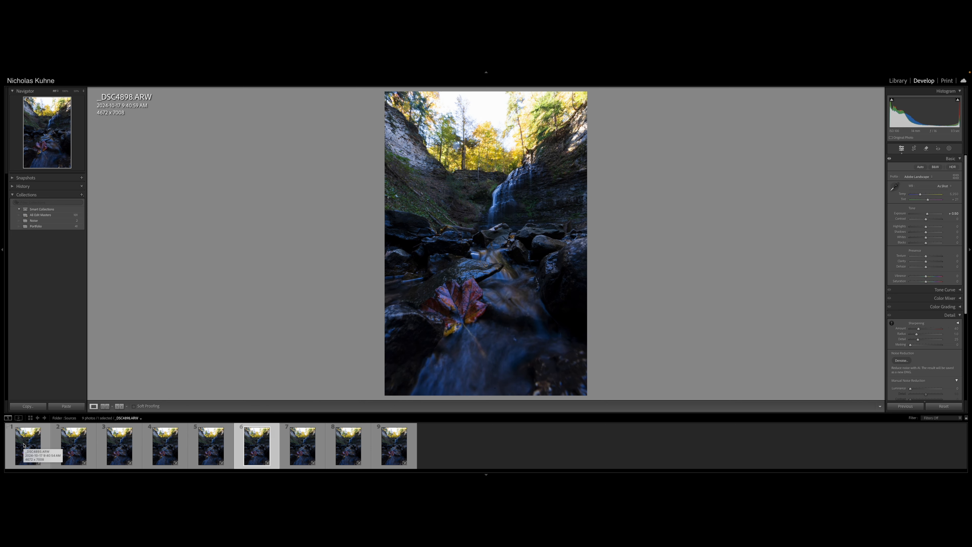
key(Right)
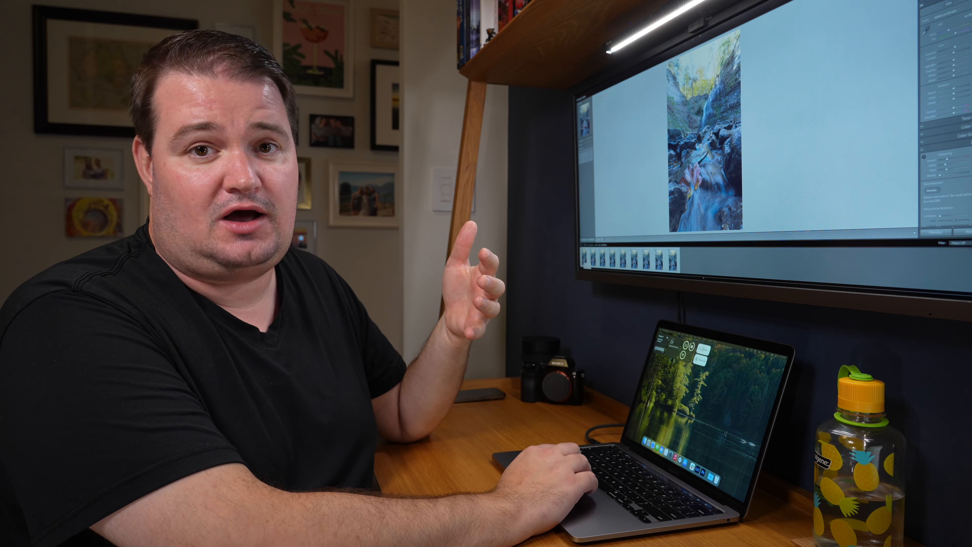
Switch to Photoshop and hide the top four layers one by one, restoring their visibility, to check the alignment at the canvas edges.
key(super+Tab)
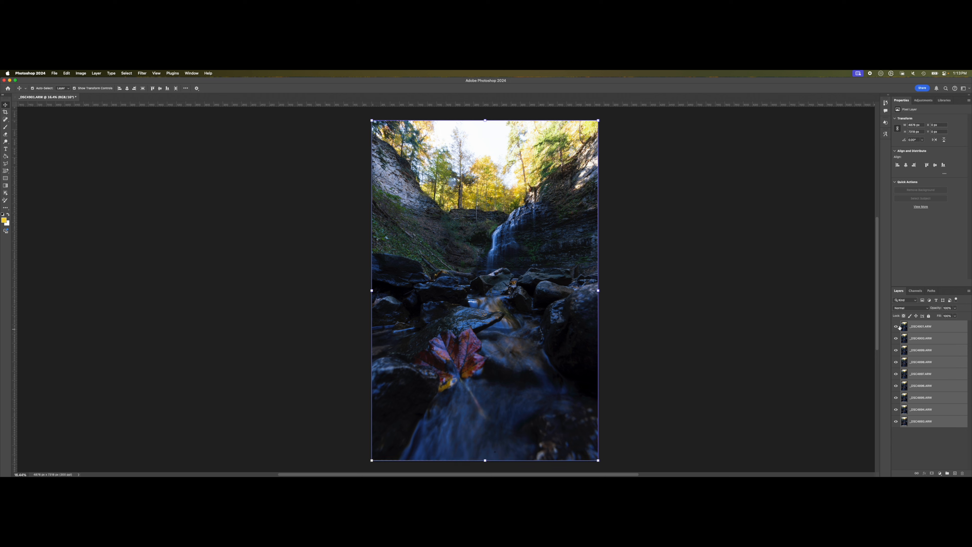
click(897, 328)
click(896, 338)
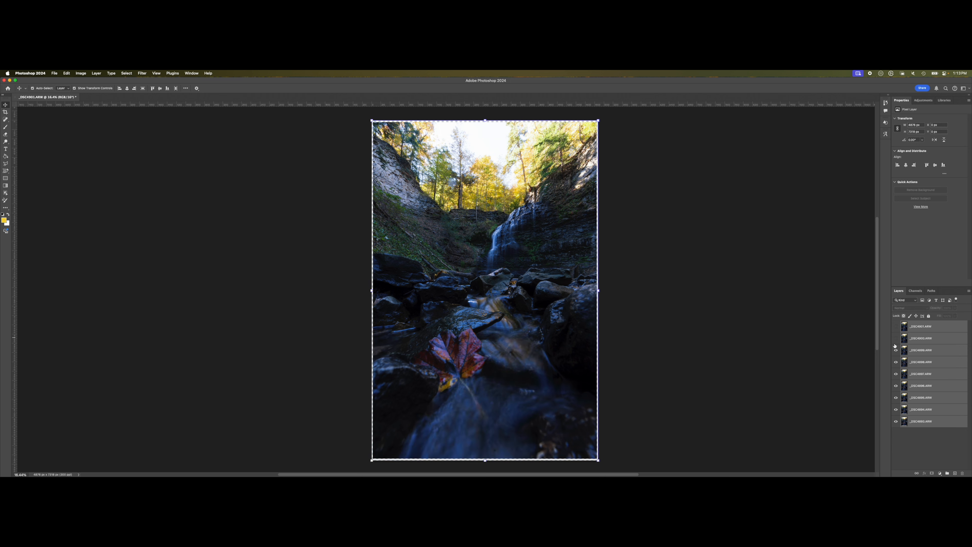
click(895, 351)
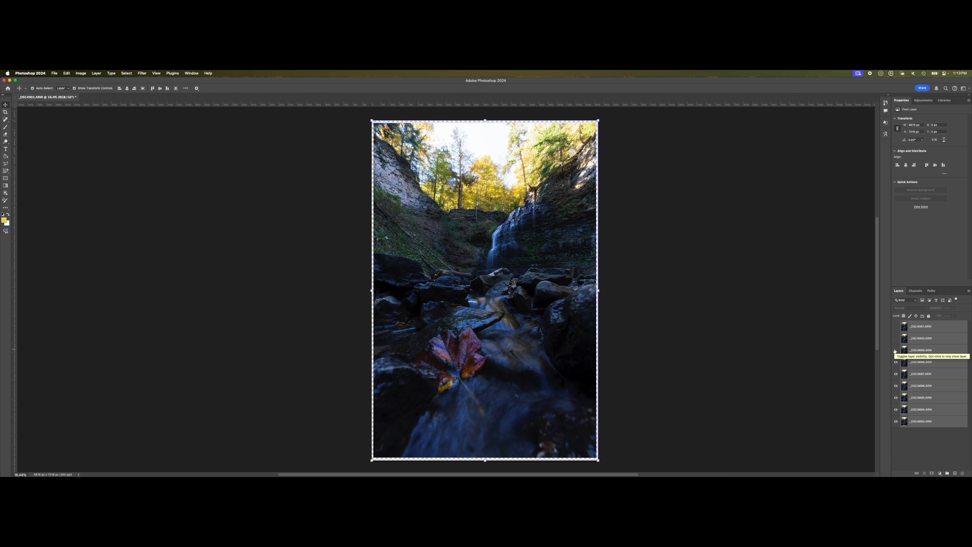
click(896, 361)
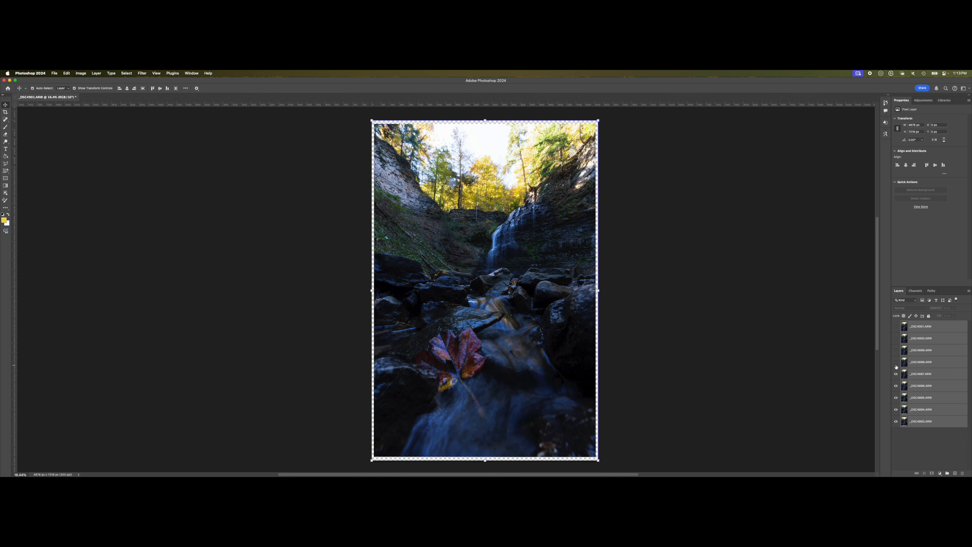
click(896, 361)
click(896, 350)
click(895, 338)
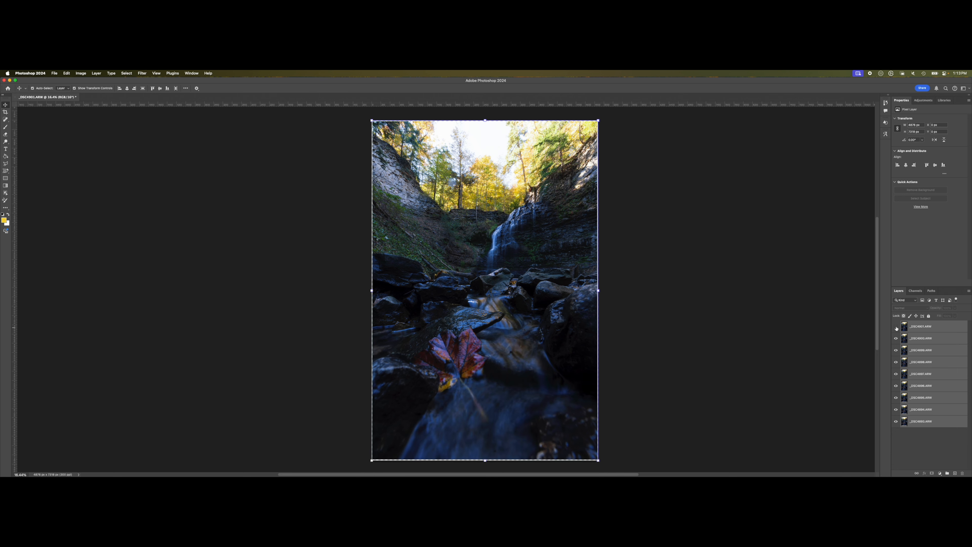
click(896, 326)
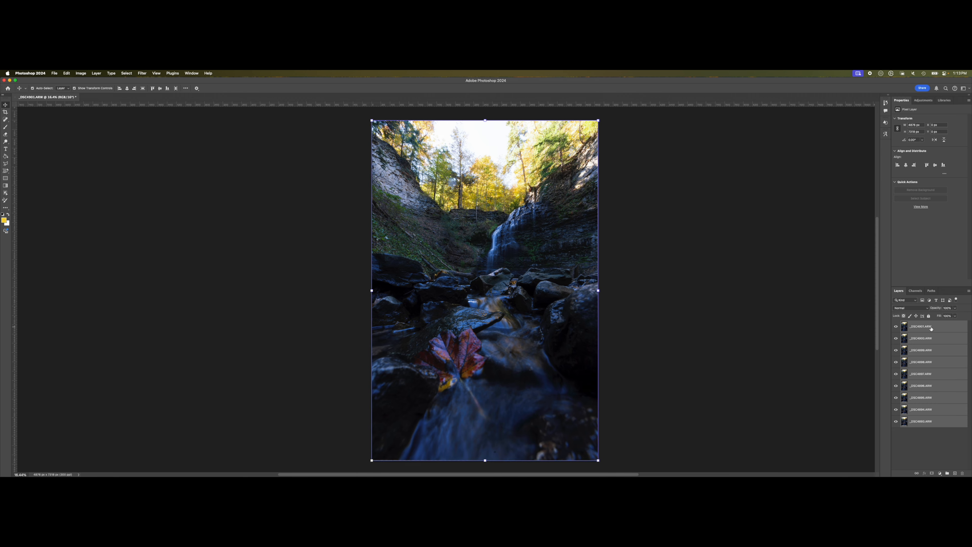
Blend the nine aligned layers with Auto-Blend Layers.
click(66, 73)
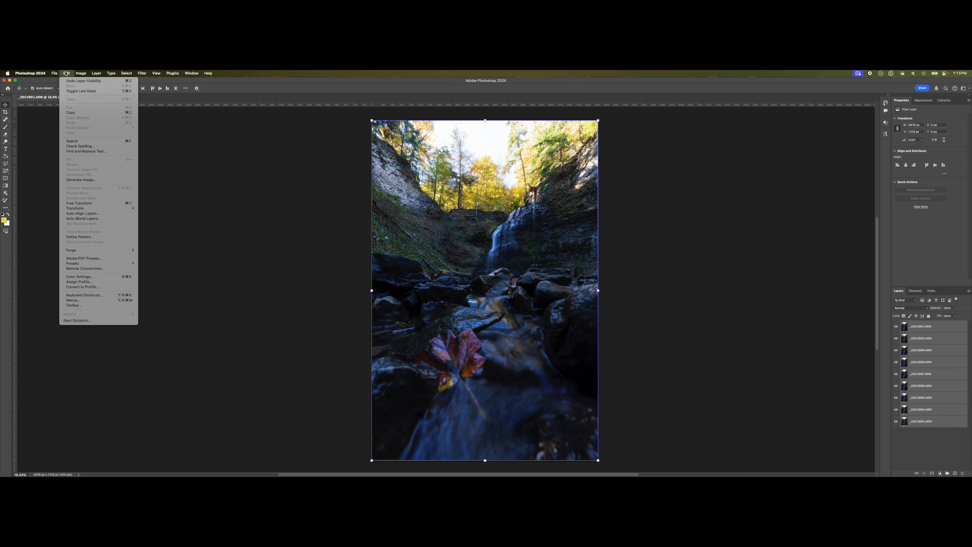
click(101, 218)
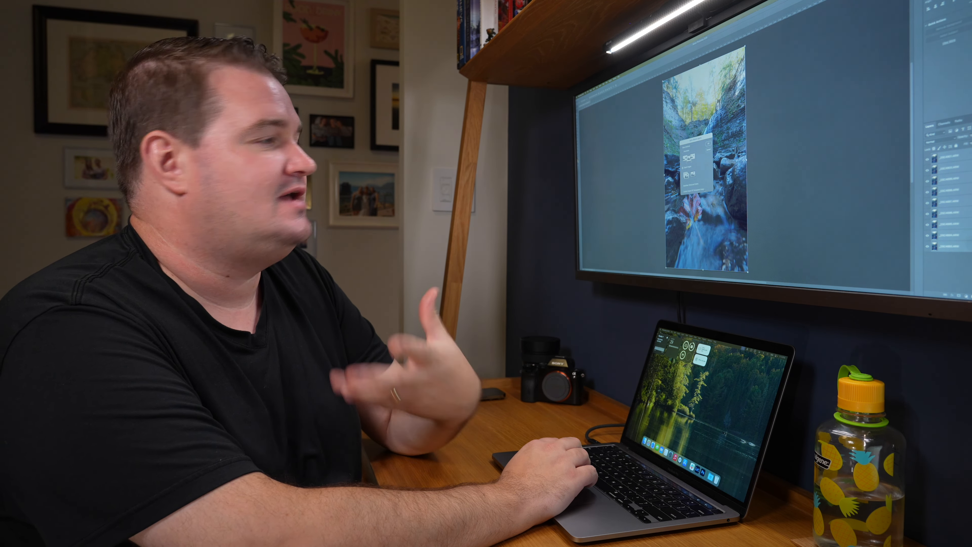
click(709, 144)
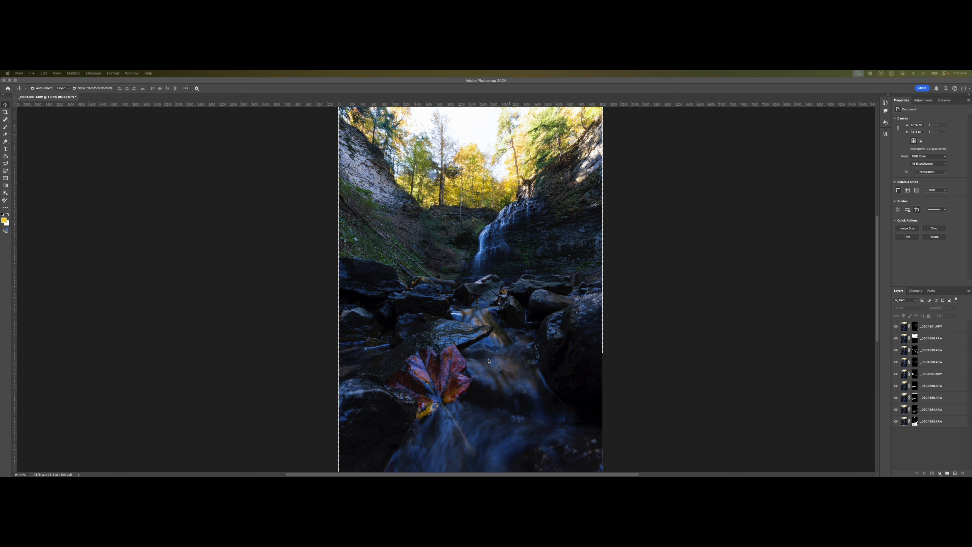
Select the topmost layer, followed by the fourth layer from the top, to review the blended layers and their masks.
click(934, 327)
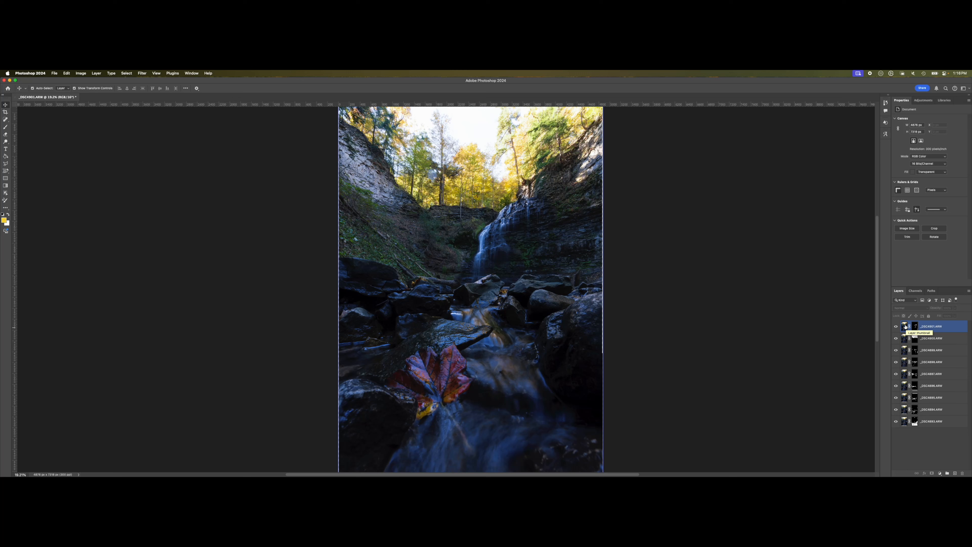
click(952, 359)
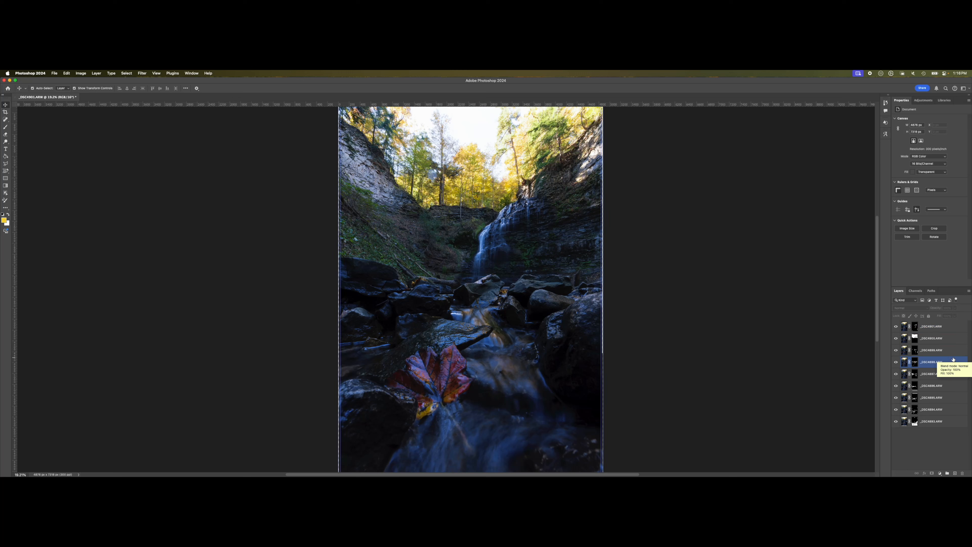